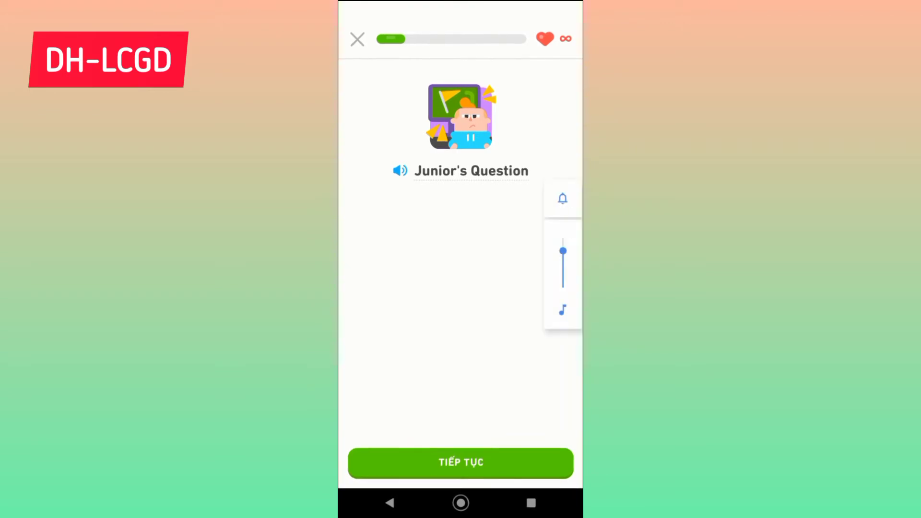
# Step: Play Junior's Question's first four lines, through the father's football cheering, to the true/false question
pyautogui.click(460, 463)
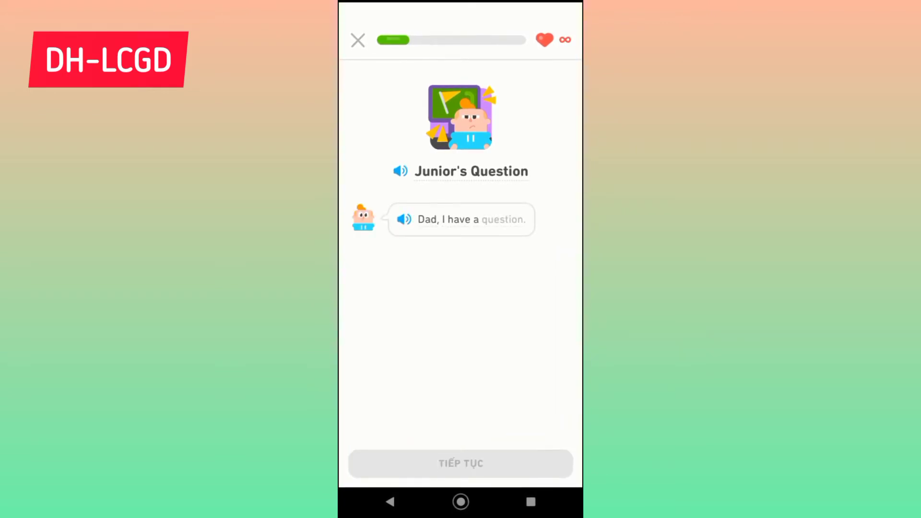
pyautogui.click(460, 462)
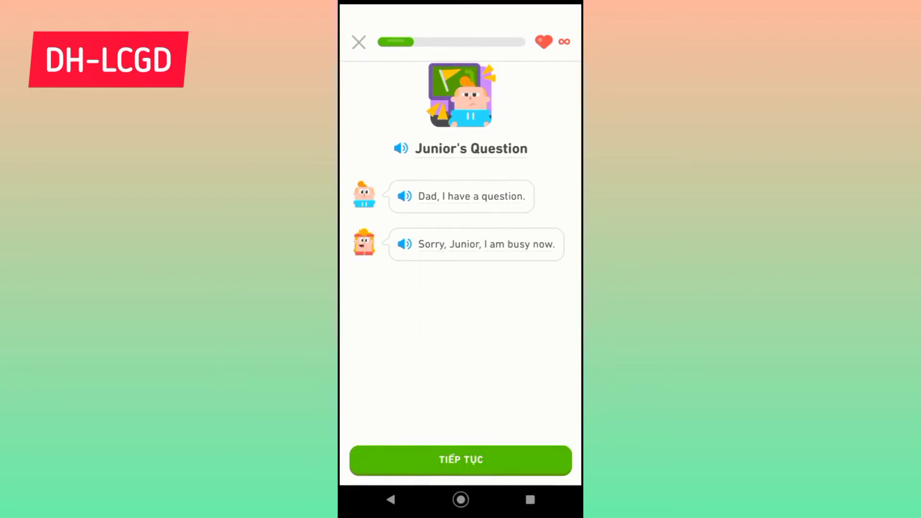
pyautogui.click(461, 463)
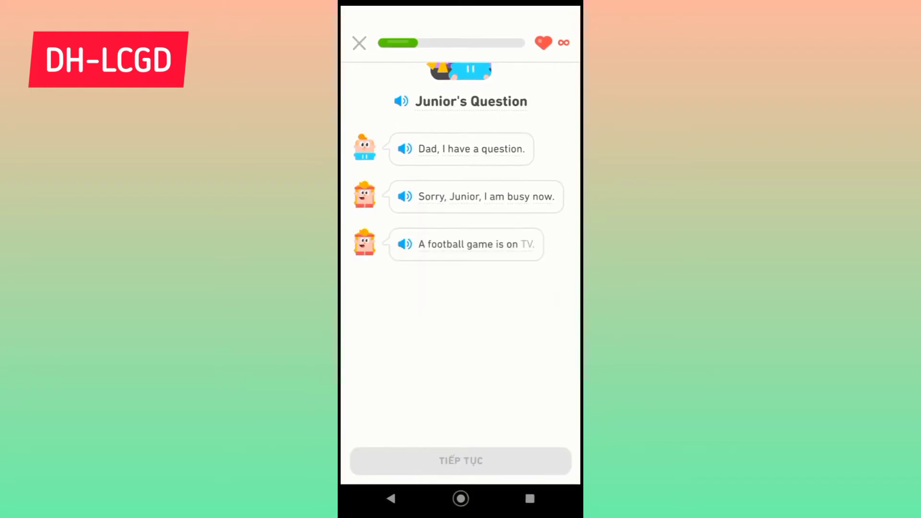
pyautogui.click(461, 461)
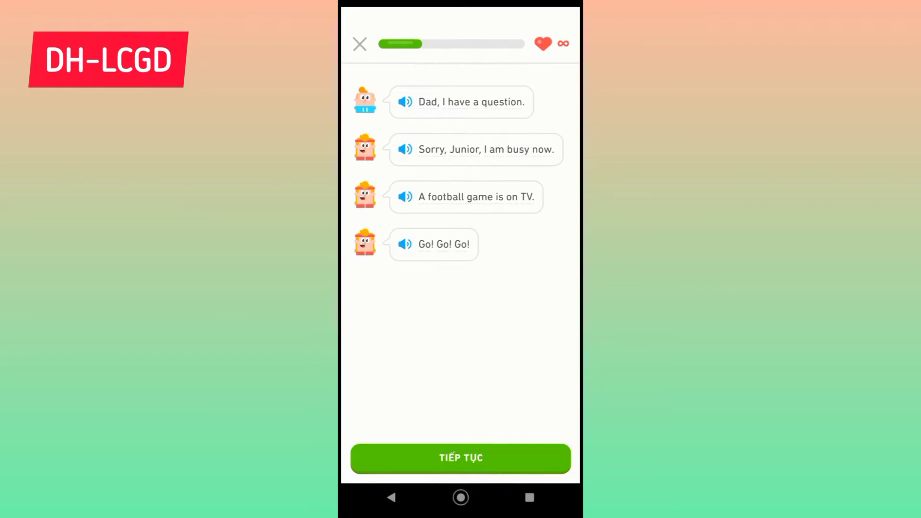
pyautogui.click(460, 460)
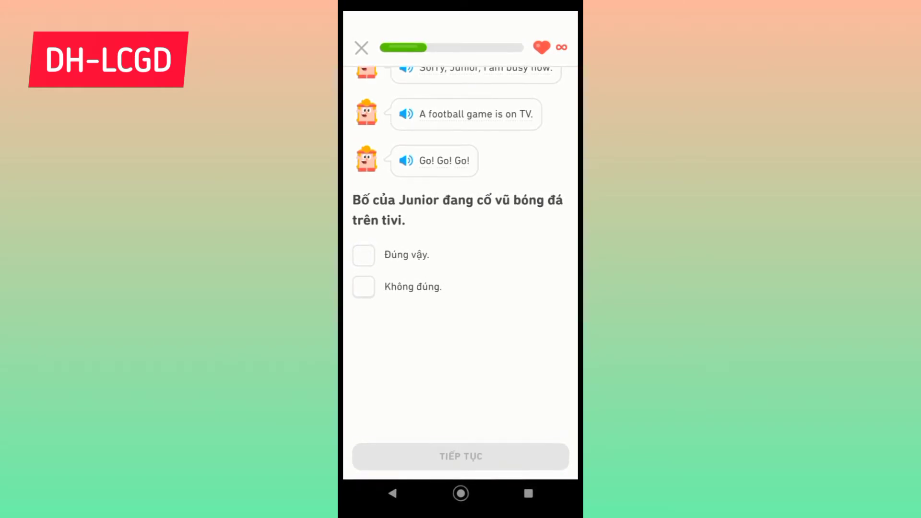
# Step: Mark 'Junior's dad is cheering' as true, then play Junior's pizza-money lines
pyautogui.click(365, 255)
pyautogui.click(460, 456)
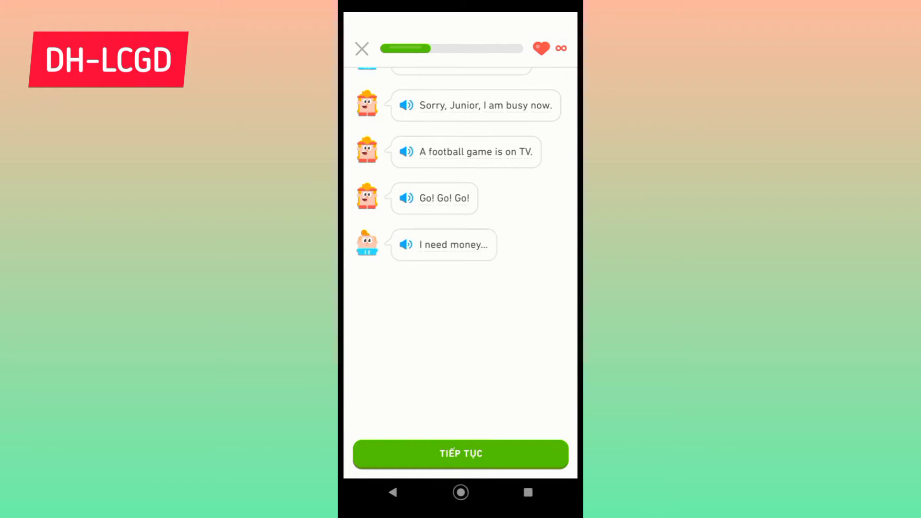
pyautogui.click(473, 453)
pyautogui.click(472, 453)
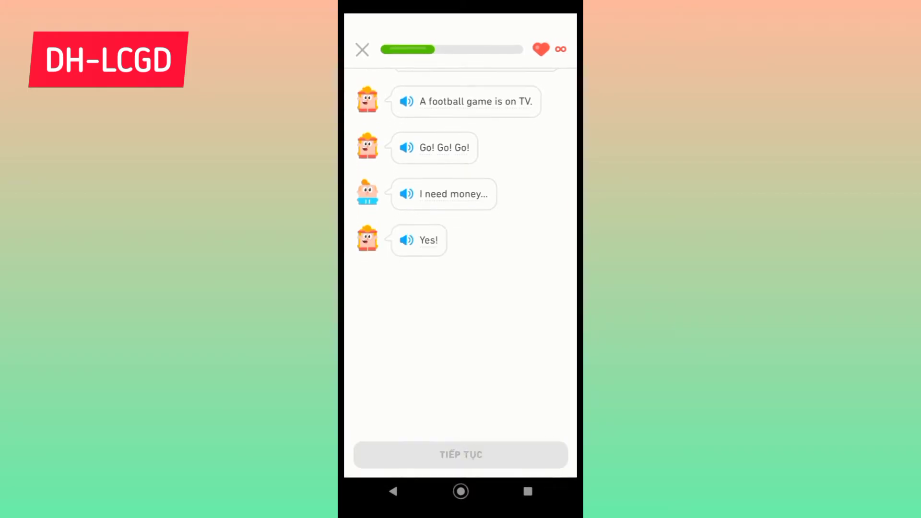
pyautogui.click(473, 452)
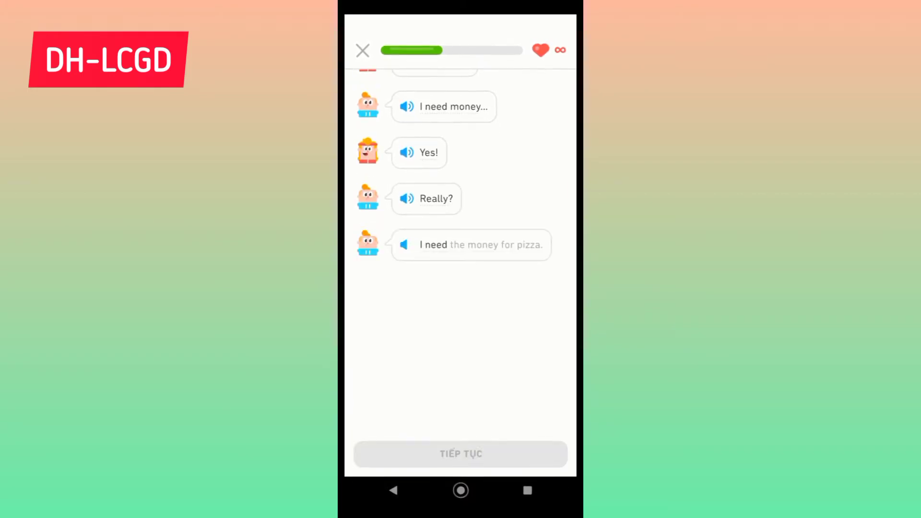
pyautogui.click(461, 451)
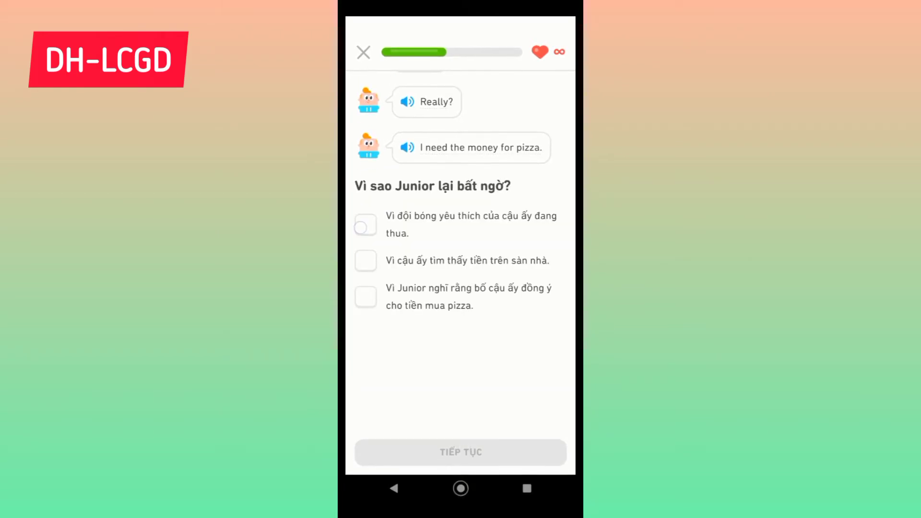
# Step: Answer why Junior is surprised: his dad agreed to pizza money
pyautogui.click(365, 224)
pyautogui.click(366, 260)
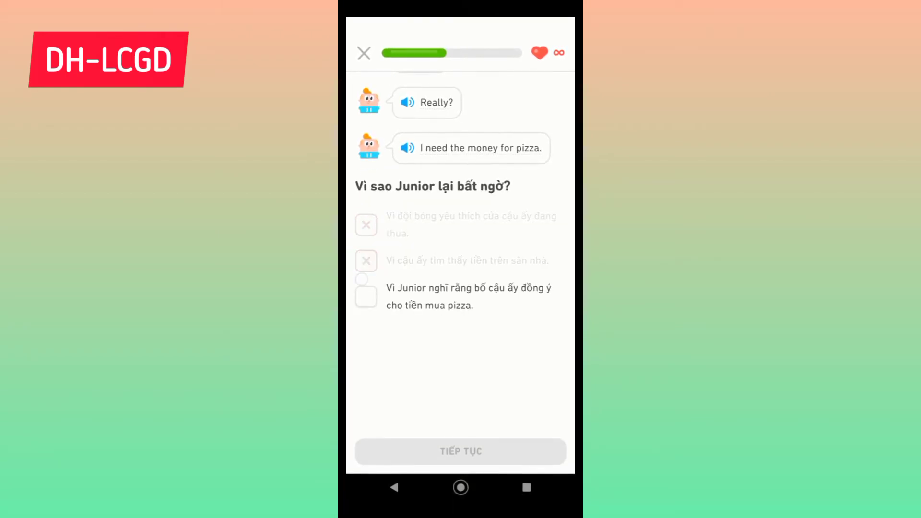
pyautogui.click(366, 296)
# Step: Play the video-game and skipping-school lines through to Junior's final 'Bye, Dad!'
pyautogui.click(460, 451)
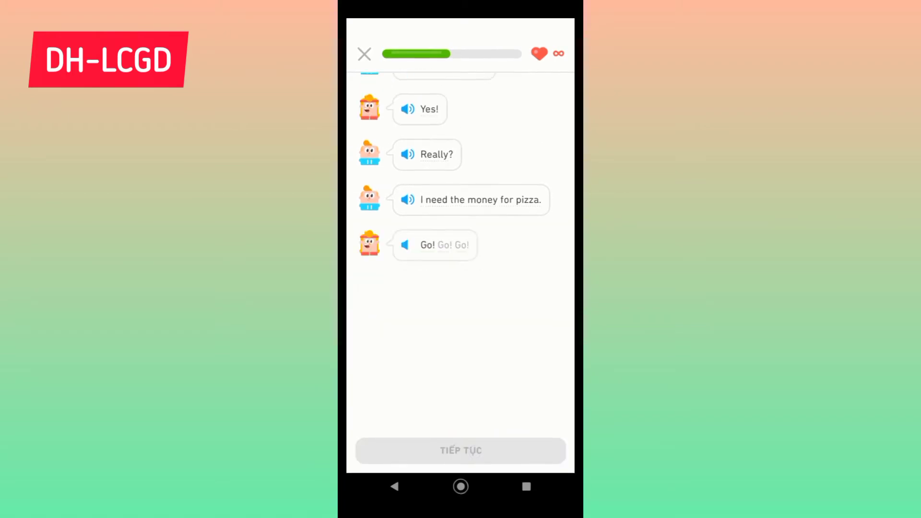
pyautogui.click(460, 451)
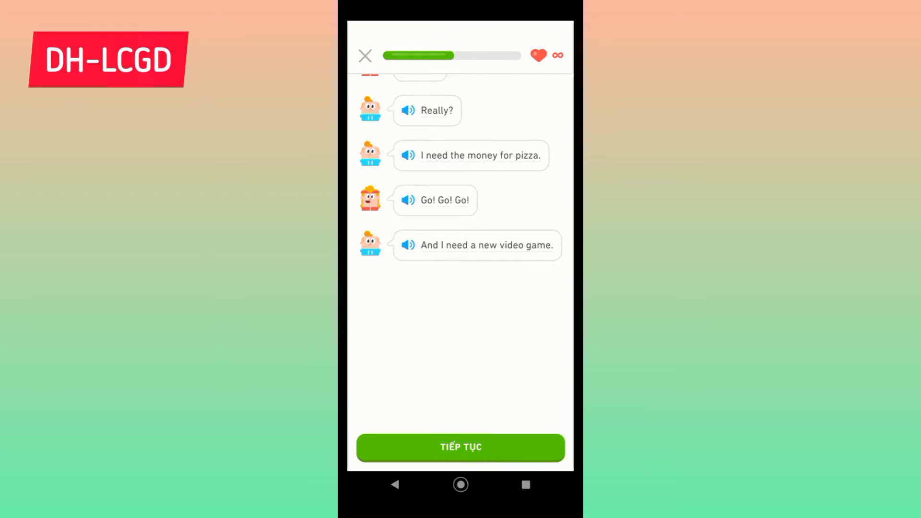
pyautogui.click(460, 447)
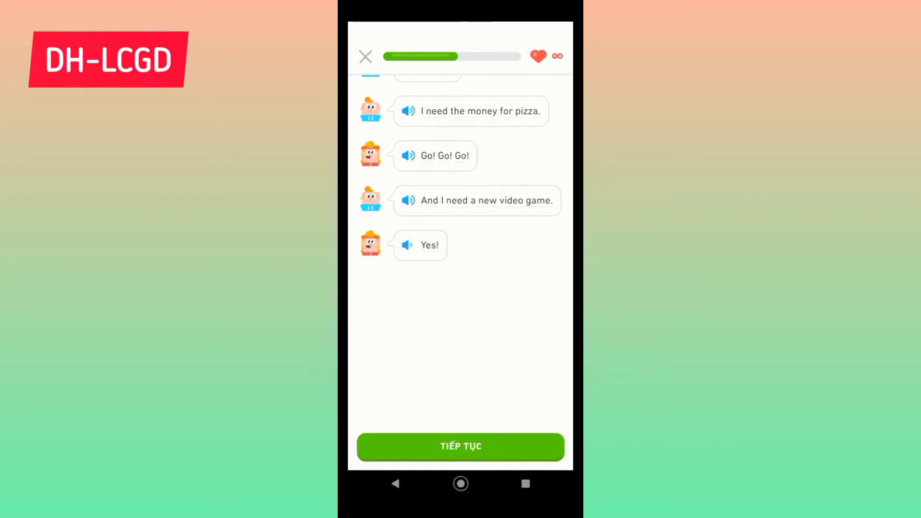
pyautogui.click(460, 446)
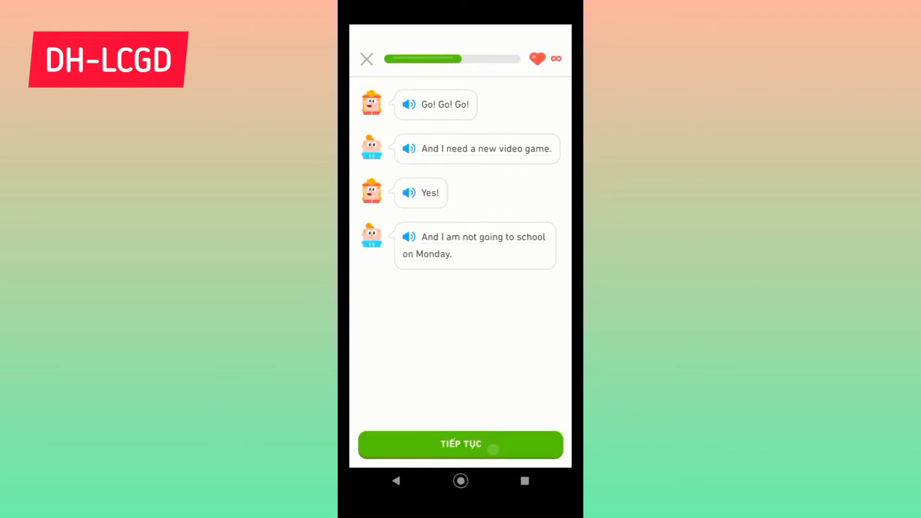
pyautogui.click(535, 451)
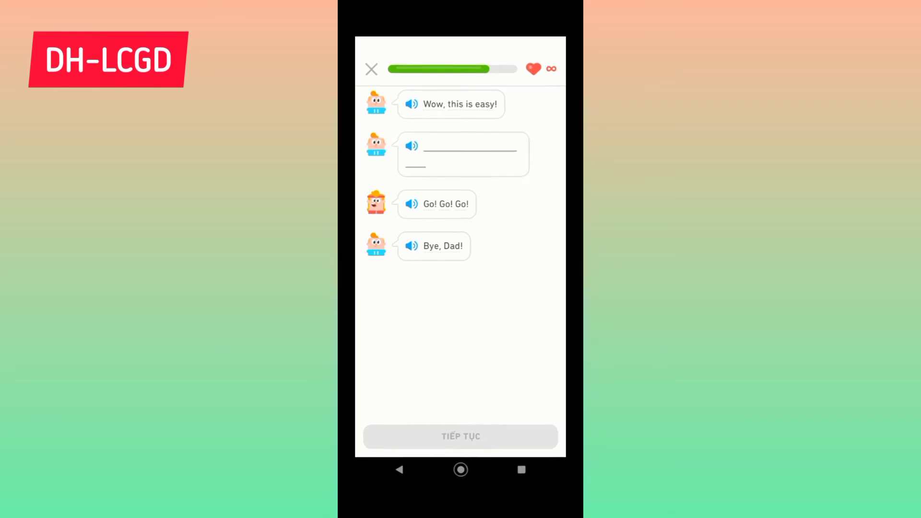
pyautogui.scroll(2, 534, 317)
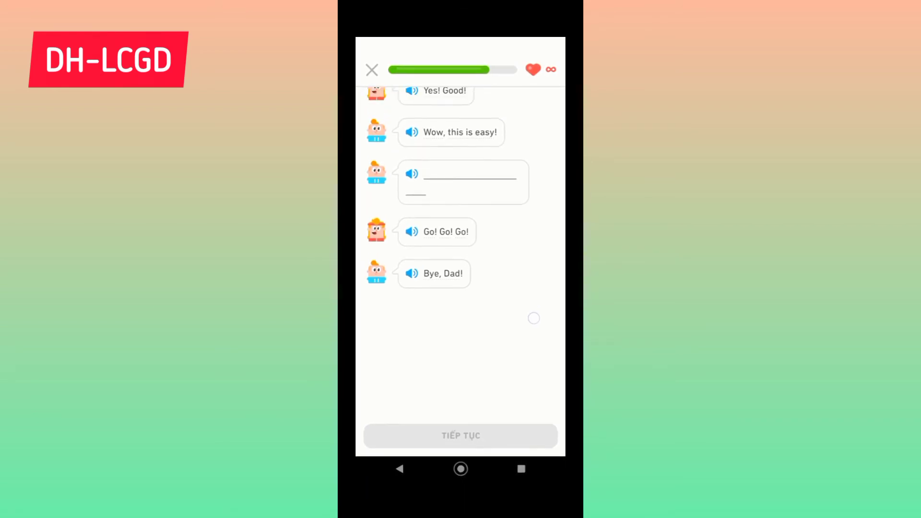
pyautogui.scroll(2, 534, 334)
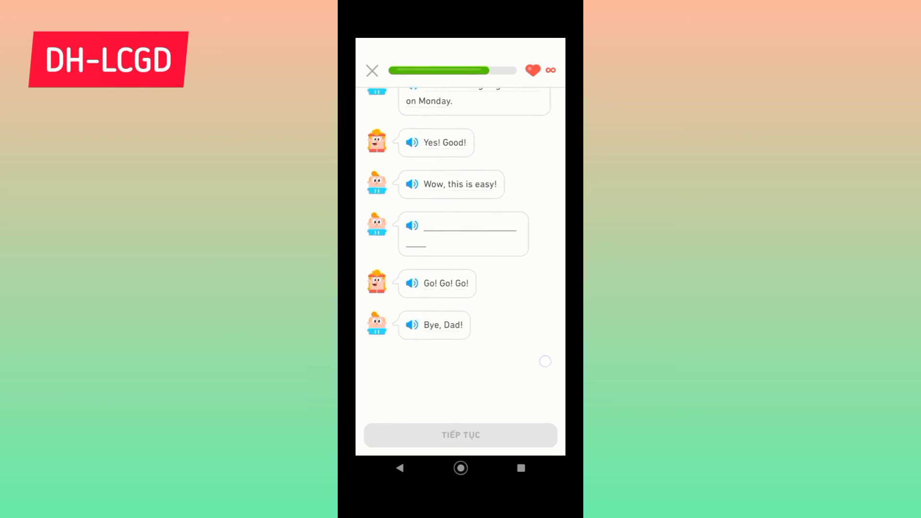
pyautogui.scroll(2, 548, 384)
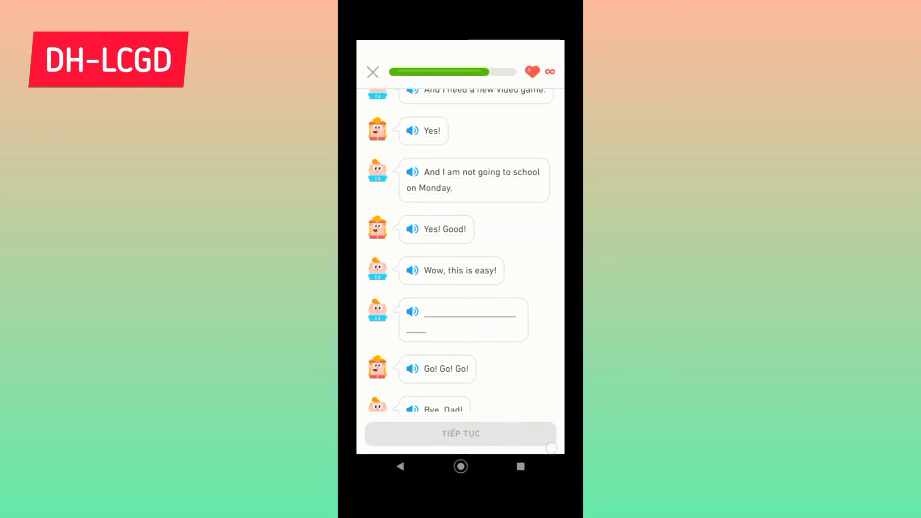
pyautogui.scroll(2, 549, 360)
pyautogui.scroll(2, 549, 360)
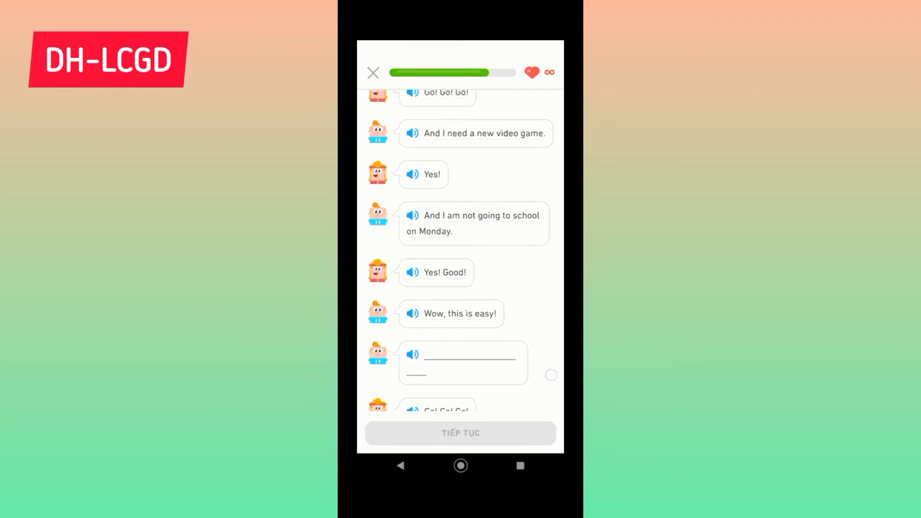
pyautogui.scroll(2, 551, 391)
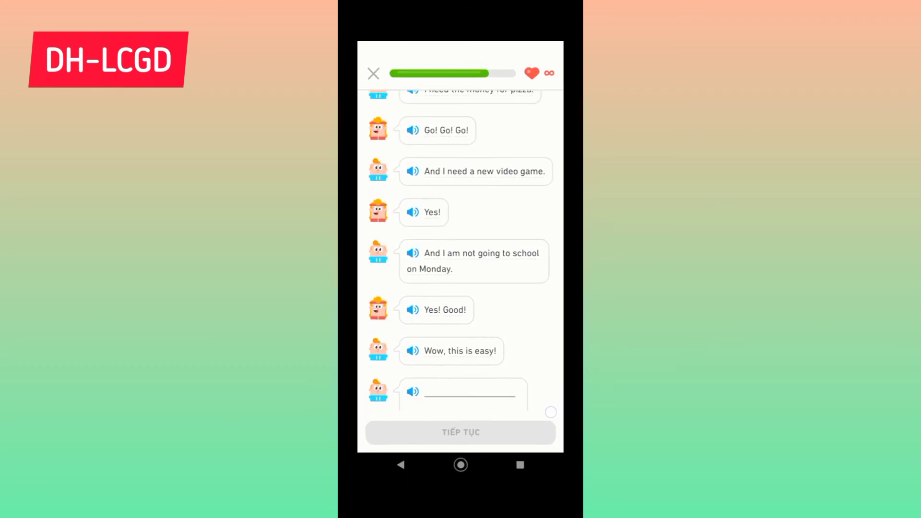
pyautogui.scroll(1, 550, 403)
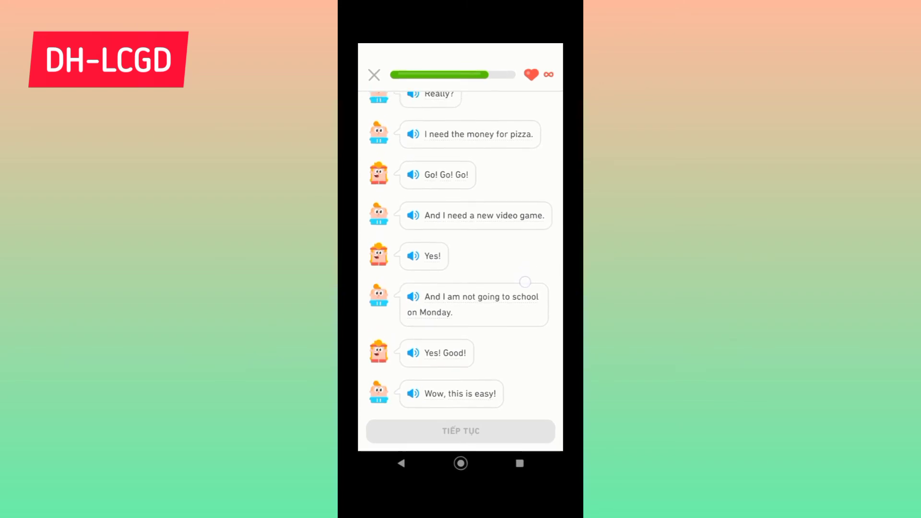
pyautogui.scroll(2, 537, 288)
pyautogui.scroll(3, 537, 302)
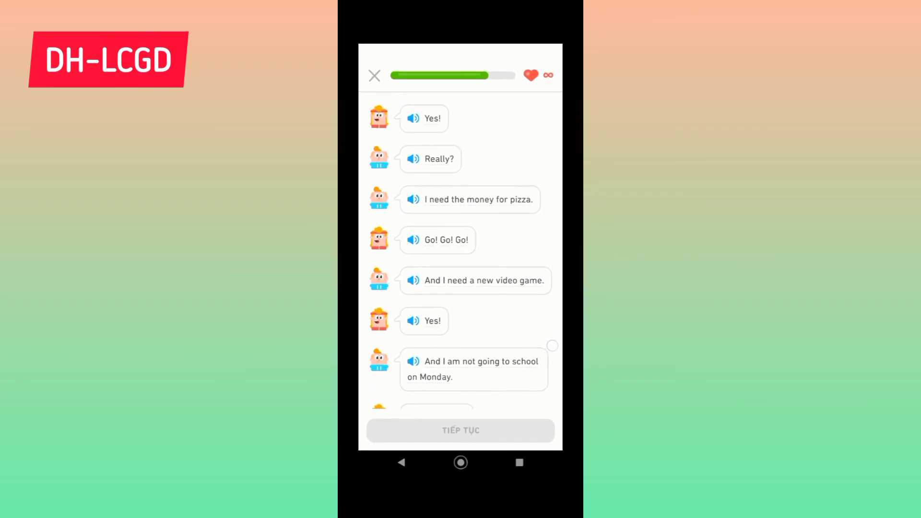
pyautogui.scroll(2, 554, 358)
pyautogui.scroll(3, 548, 338)
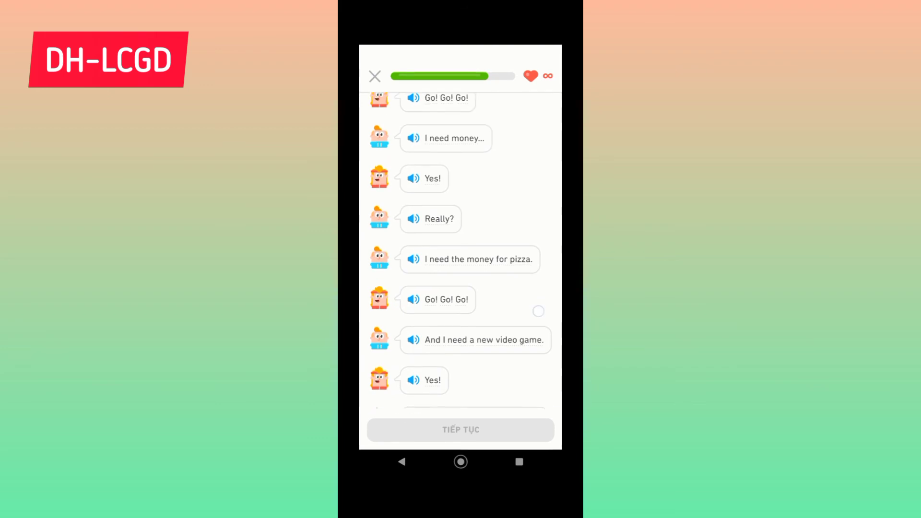
pyautogui.scroll(3, 543, 328)
pyautogui.scroll(2, 542, 331)
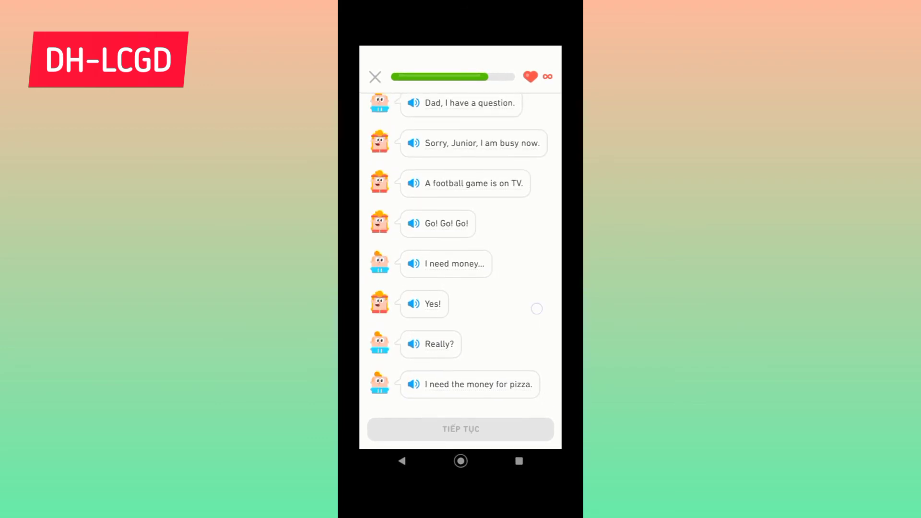
pyautogui.scroll(3, 540, 335)
pyautogui.scroll(2, 541, 346)
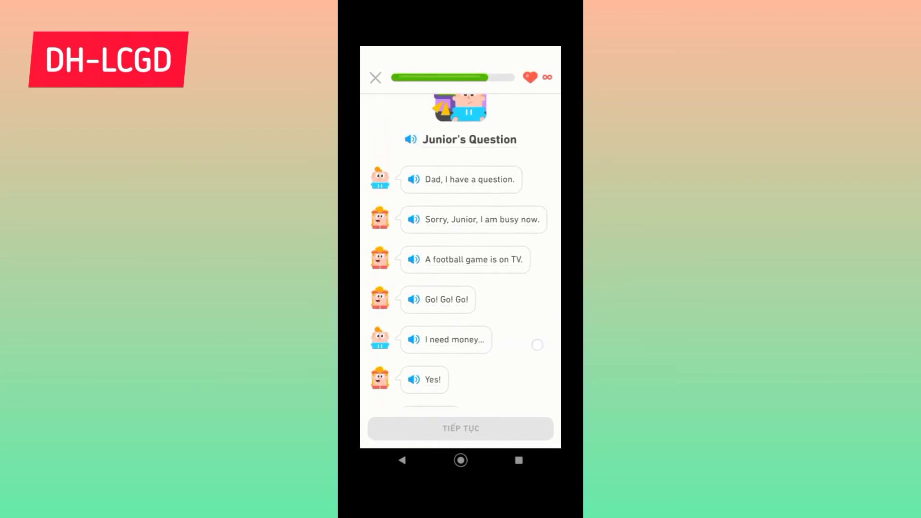
pyautogui.scroll(1, 540, 360)
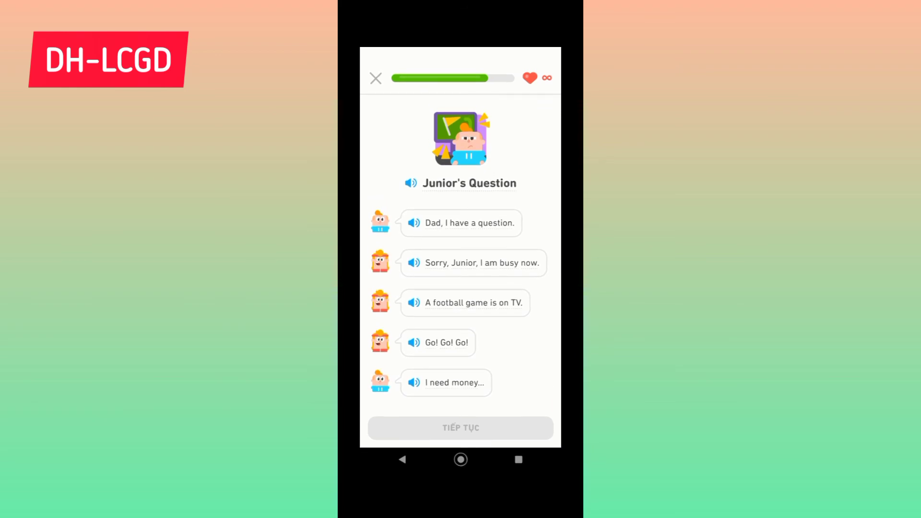